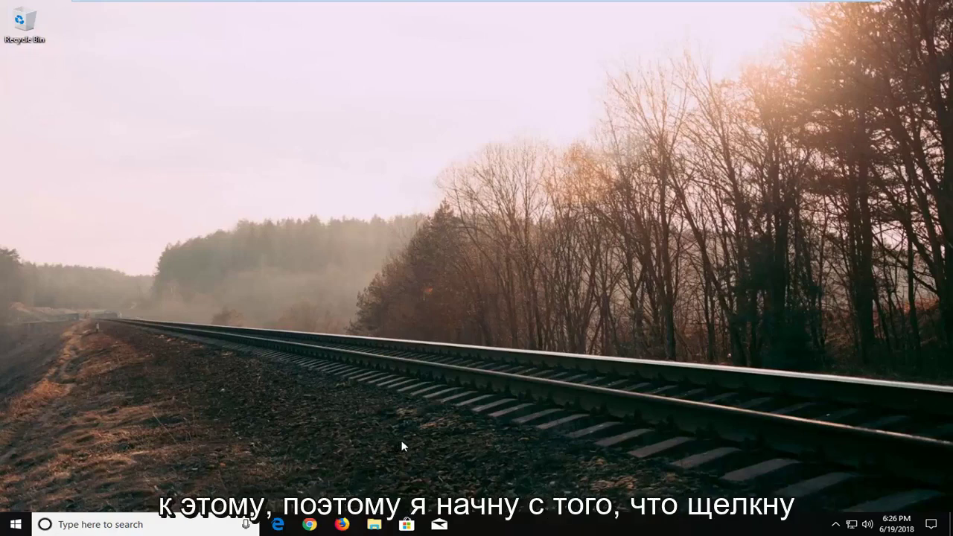
Start adding a new toolbar to the taskbar and move the folder chooser toward the middle of the screen.
right_click(589, 525)
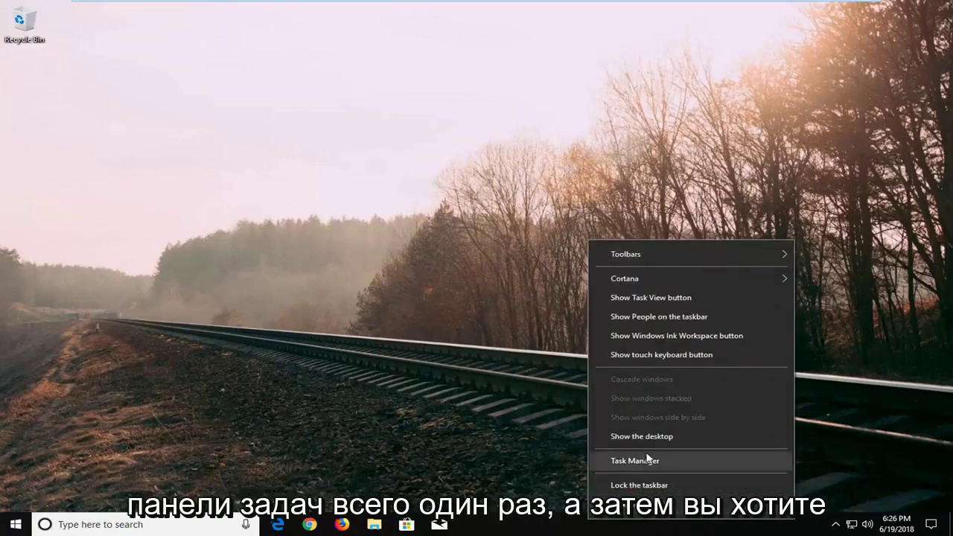
mouse_move(653, 255)
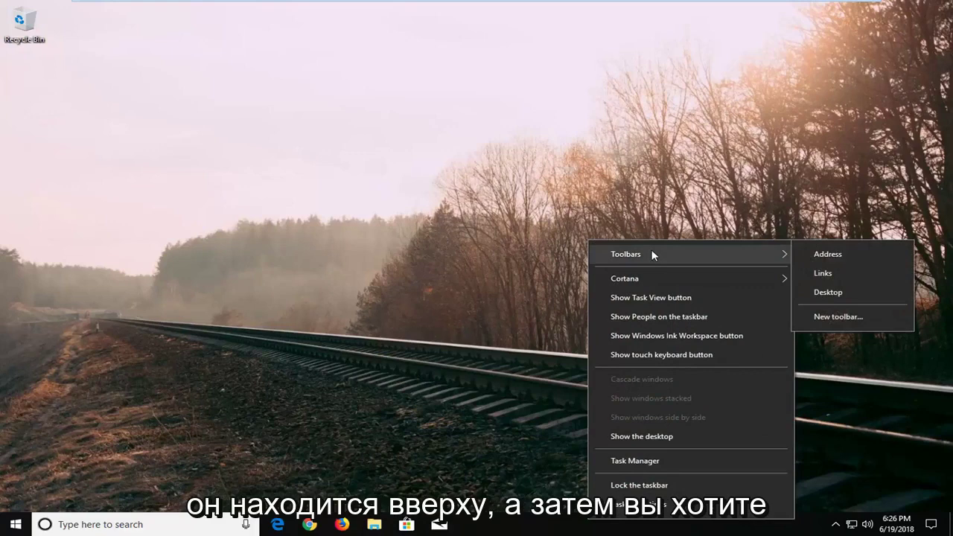
click(835, 321)
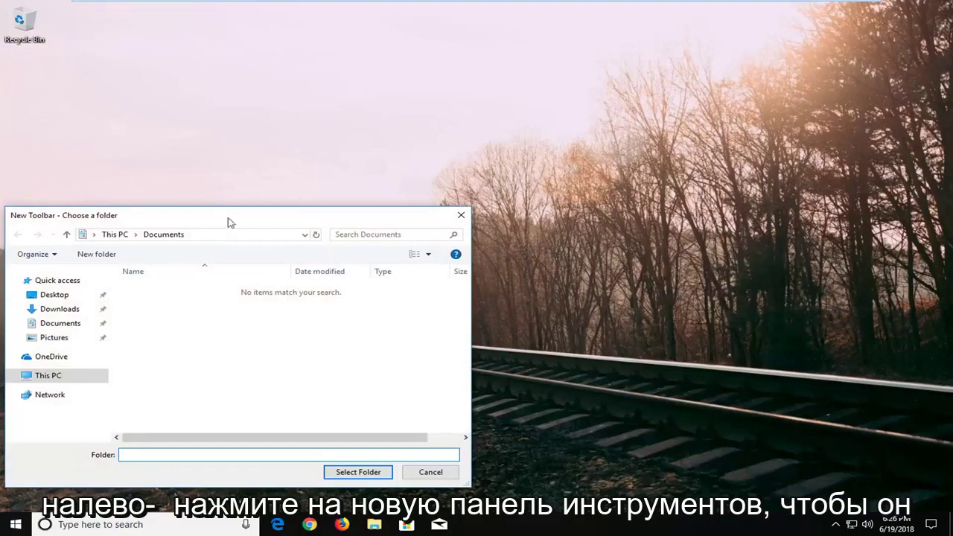
drag(164, 219, 449, 159)
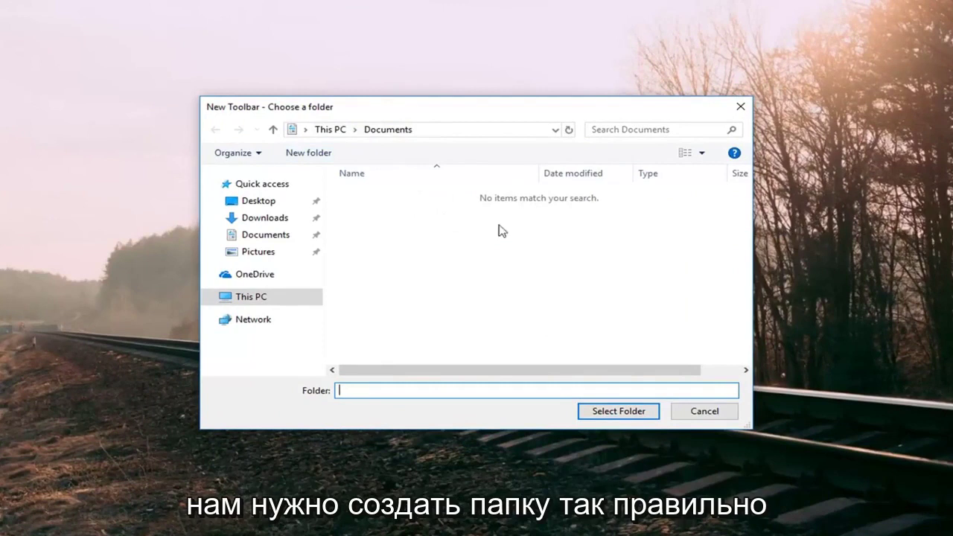
Create a folder named Toolbar in Documents and choose it as the new taskbar toolbar.
right_click(401, 213)
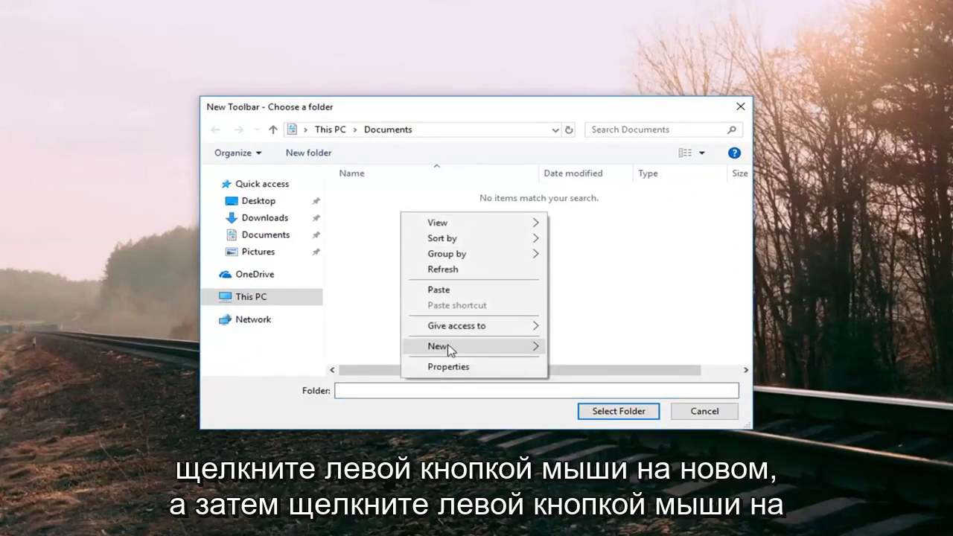
click(522, 347)
click(584, 351)
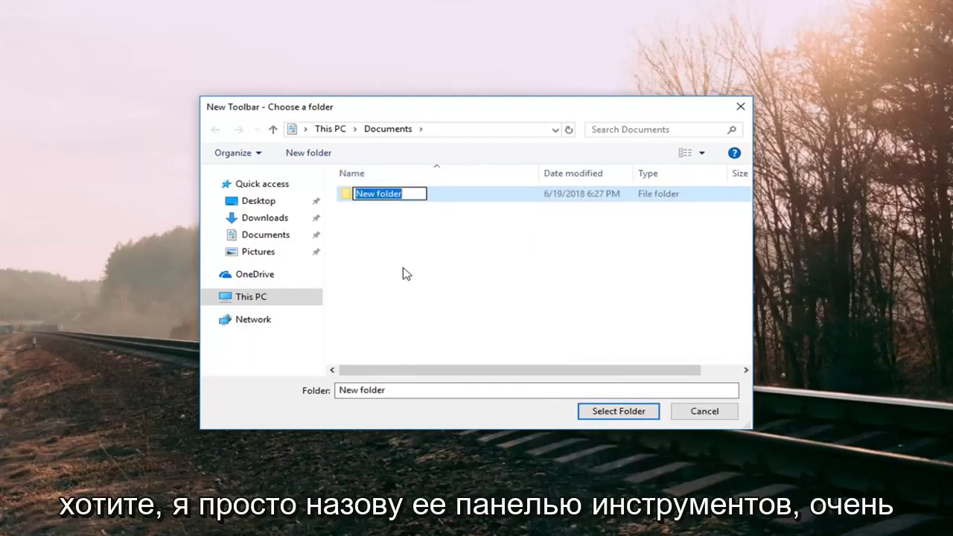
text(Toolbar)
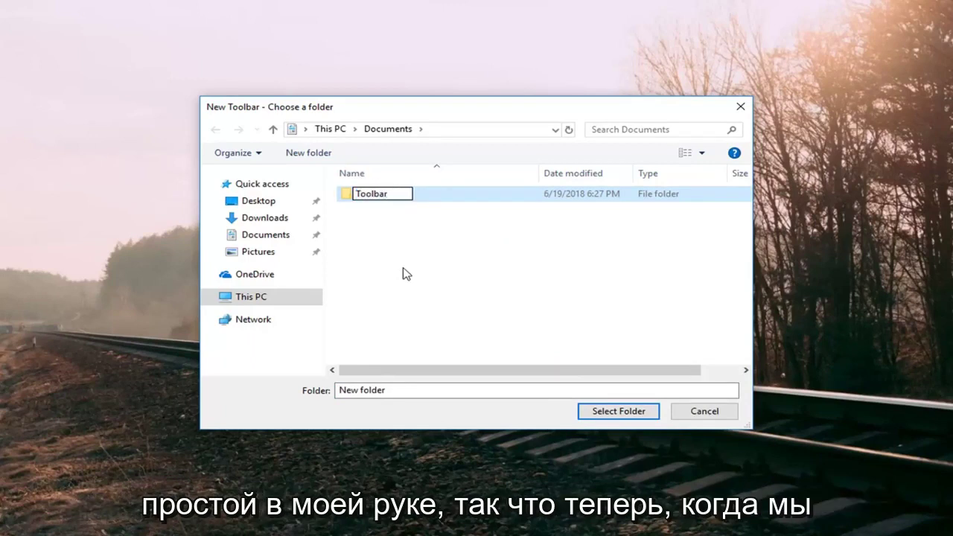
key(Return)
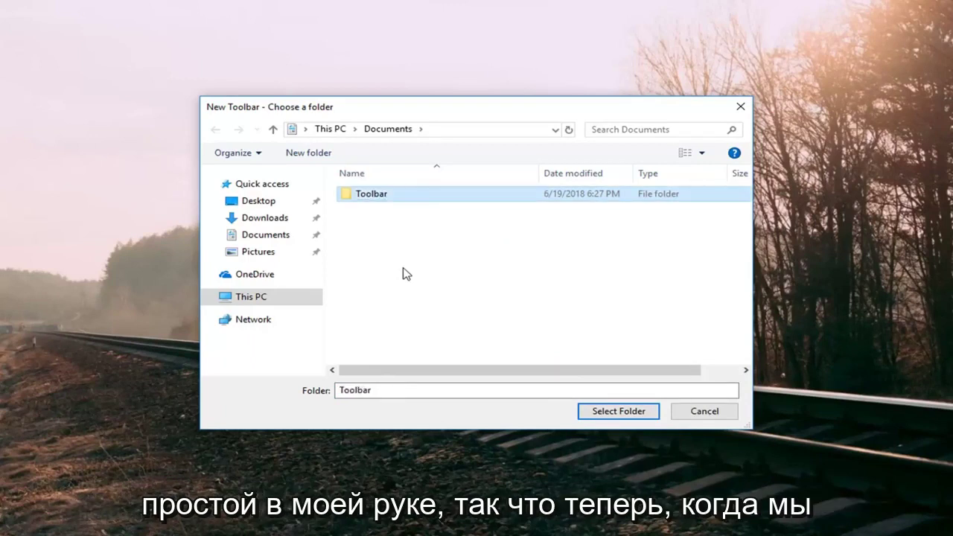
click(365, 197)
click(603, 415)
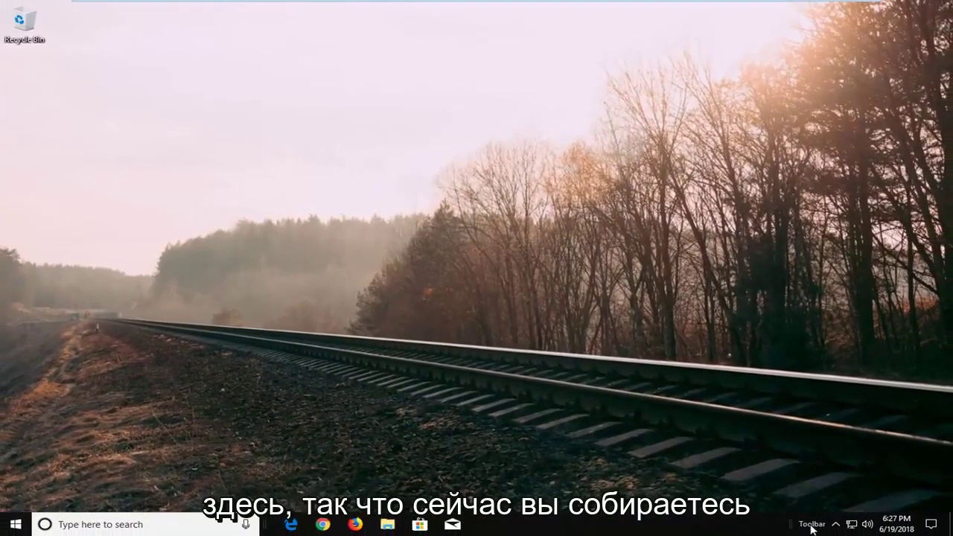
Open the folder behind the new Toolbar and snap its window to half of the screen.
right_click(814, 526)
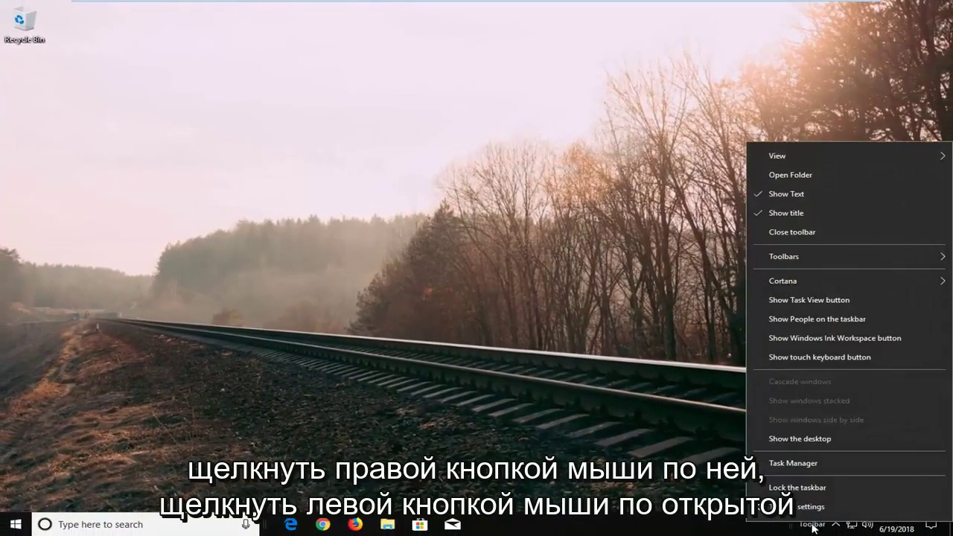
click(786, 175)
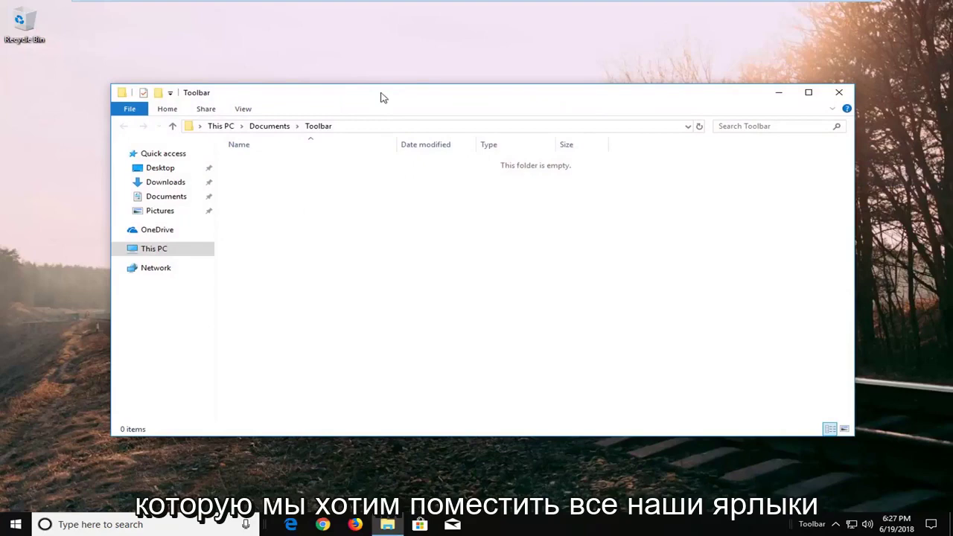
drag(360, 98, 951, 112)
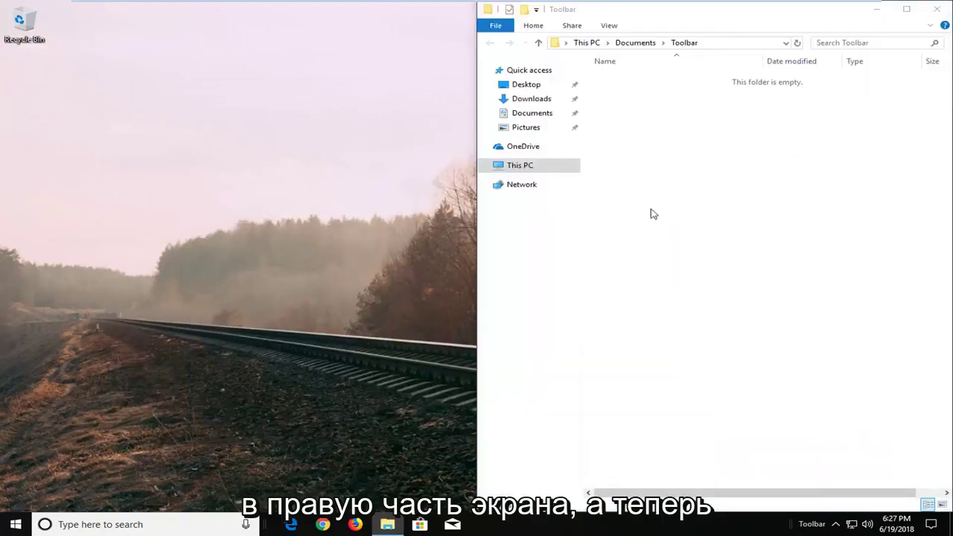
Search Windows for chrome and open the file location of the Google Chrome desktop app.
click(13, 526)
text(chr)
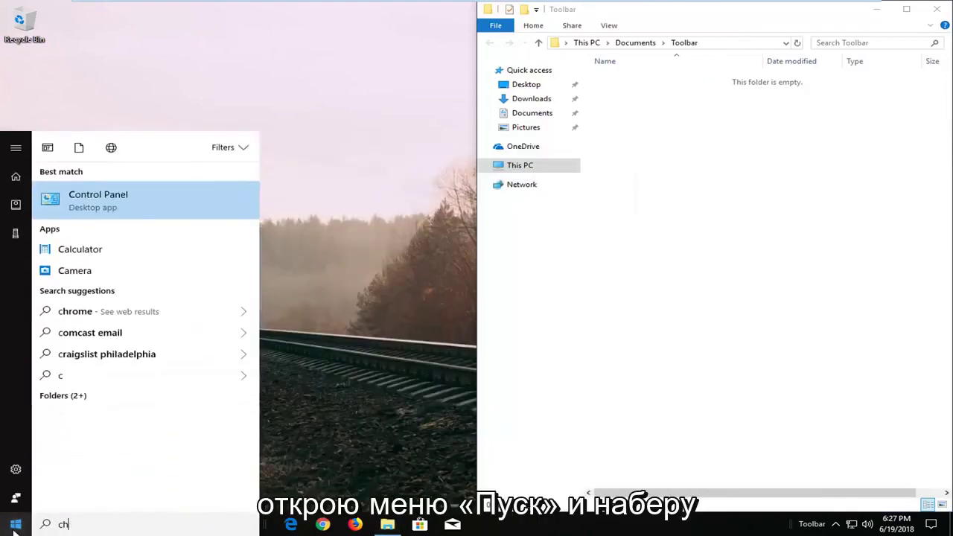
key(BackSpace)
key(BackSpace)
key(BackSpace)
text(chrome)
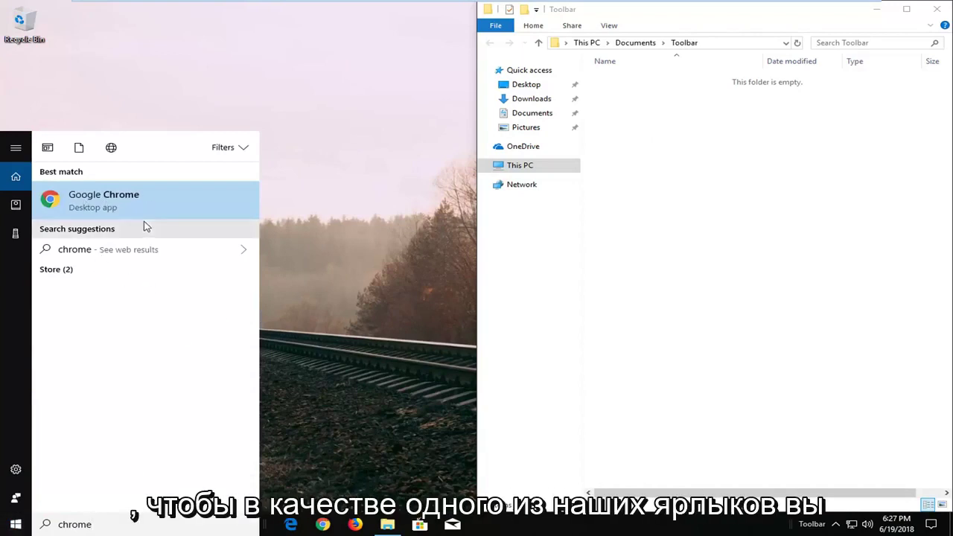
right_click(99, 202)
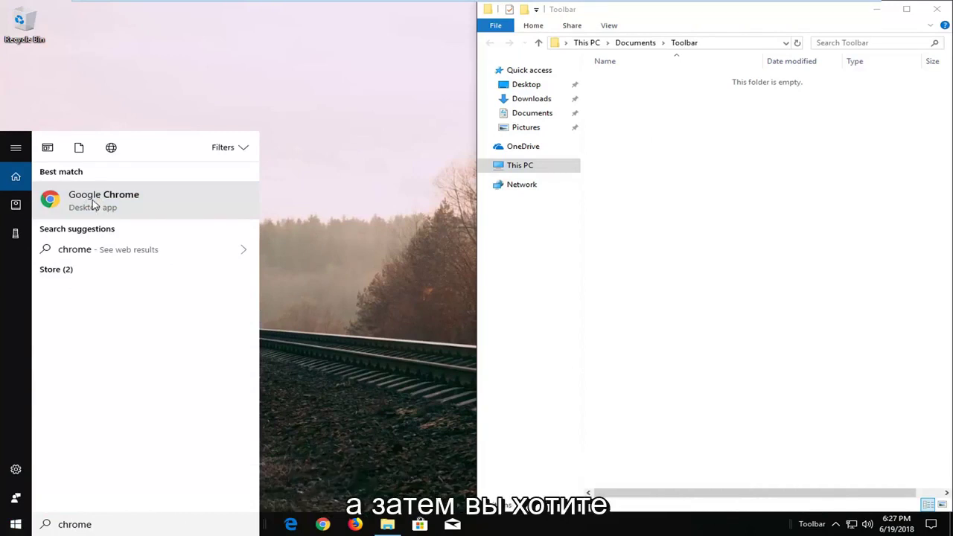
right_click(93, 203)
key(Escape)
key(Escape)
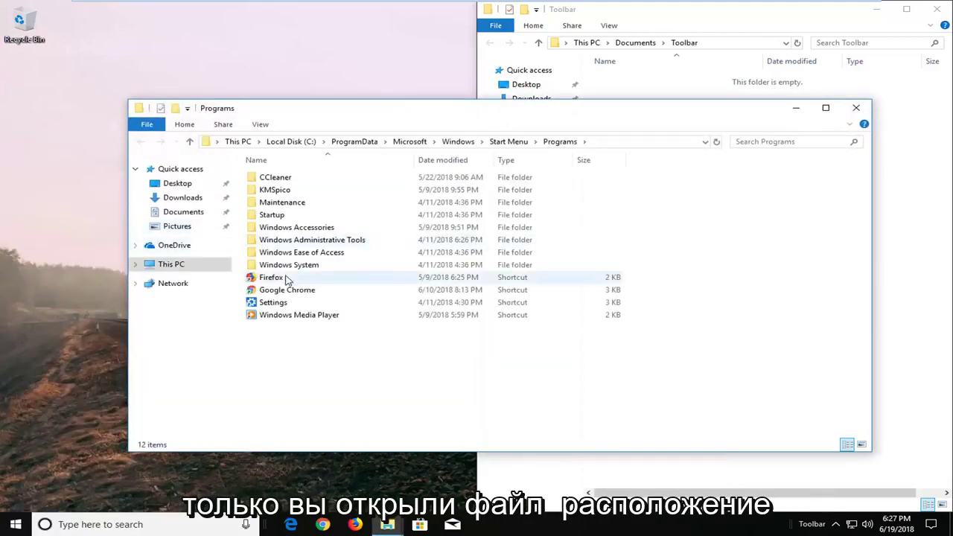
Copy the Firefox, Google Chrome, Settings and Windows Media Player shortcuts from the Programs folder.
click(286, 290)
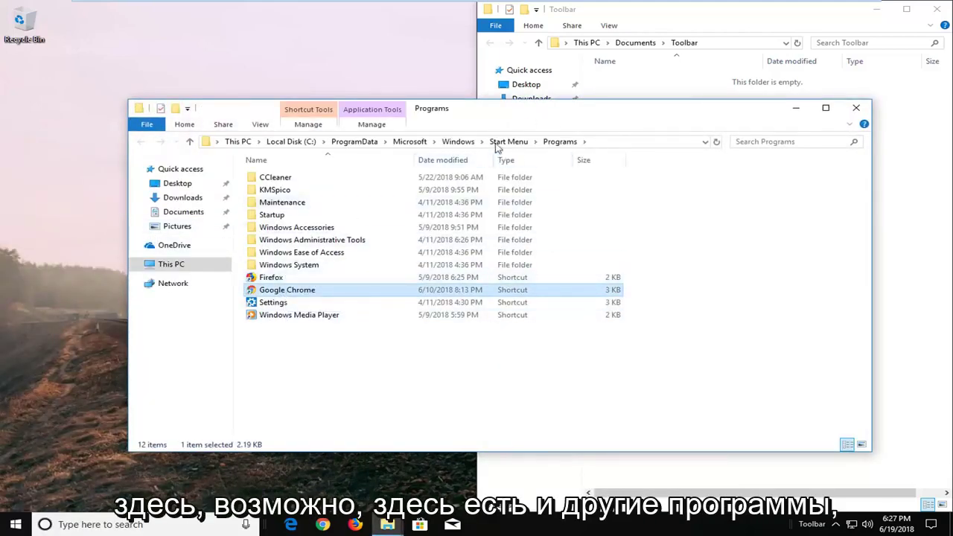
click(272, 278)
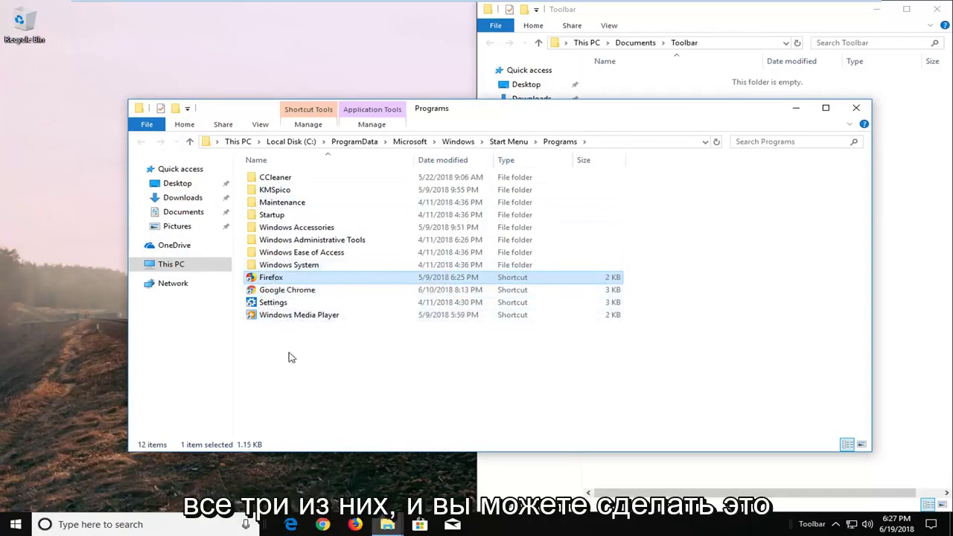
drag(286, 352, 255, 274)
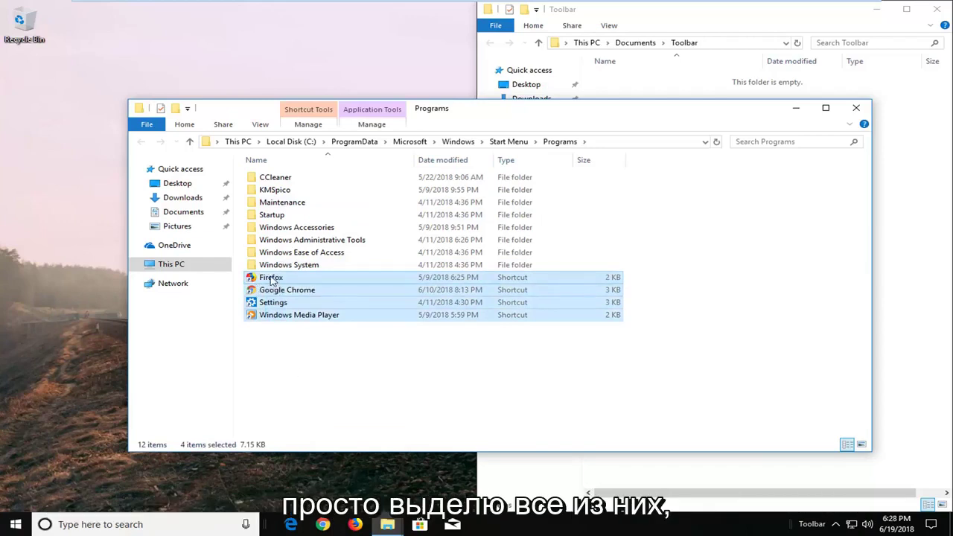
right_click(269, 281)
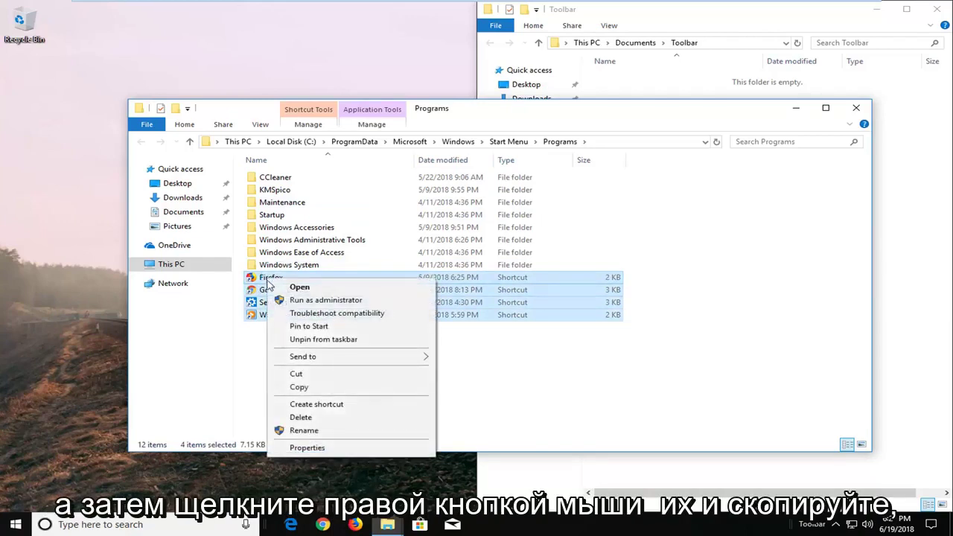
click(298, 388)
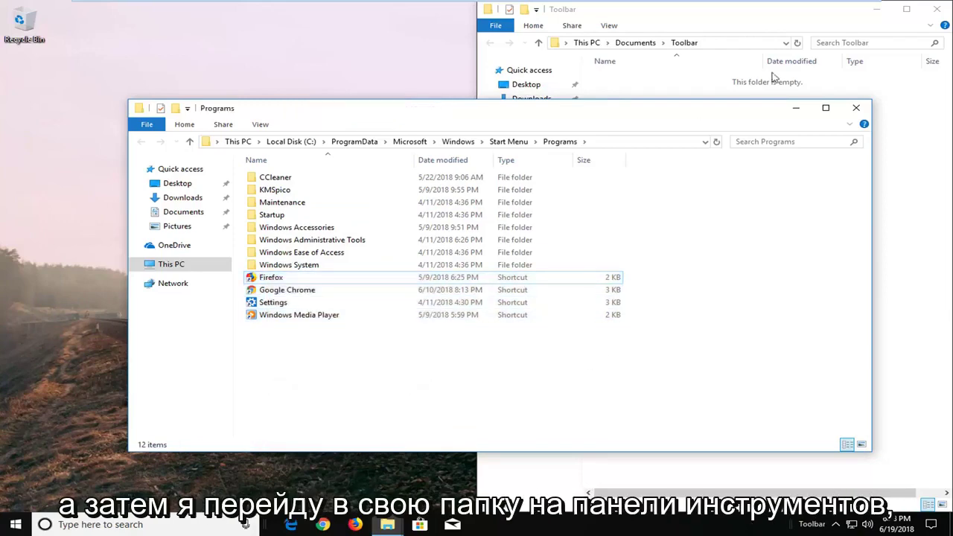
Minimize the Programs window, paste the copied shortcuts into the Toolbar folder and close that folder.
click(796, 108)
drag(820, 23, 718, 66)
right_click(348, 171)
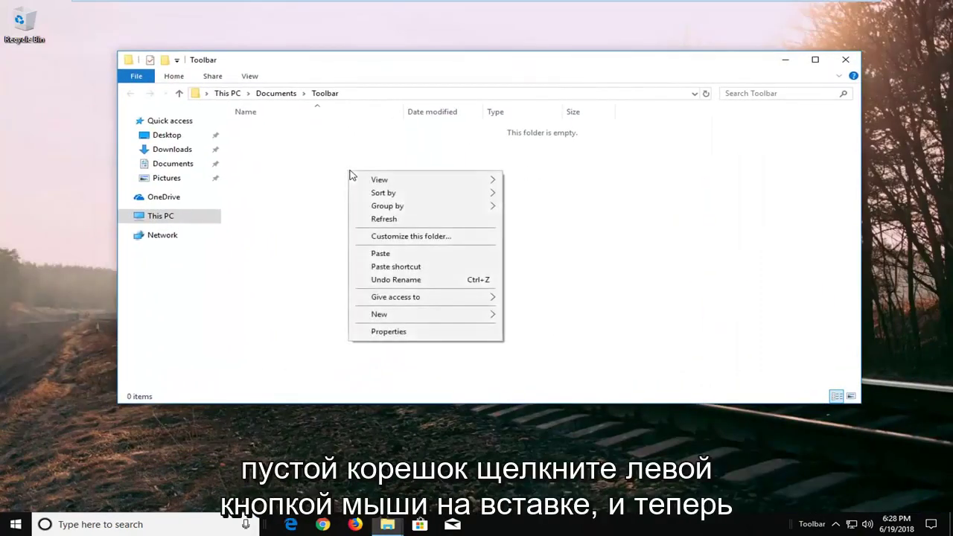
click(386, 254)
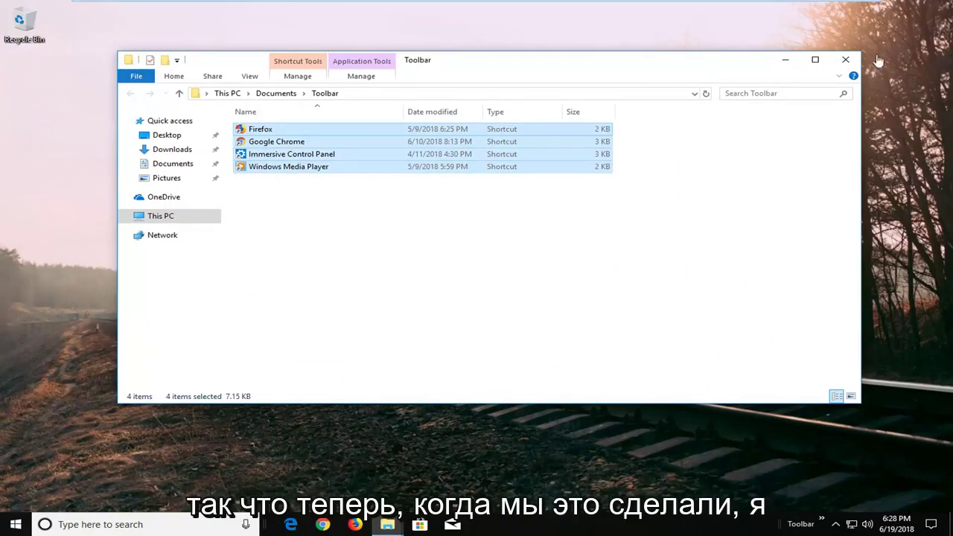
click(846, 59)
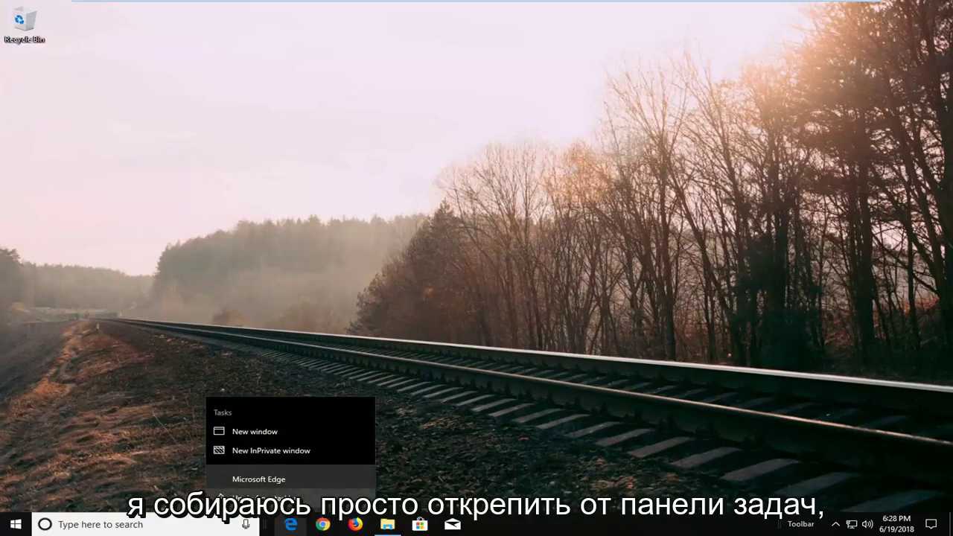
Unpin Edge, Firefox, Chrome, File Explorer, Store and Mail from the taskbar, and close the Programs window.
click(261, 498)
right_click(323, 524)
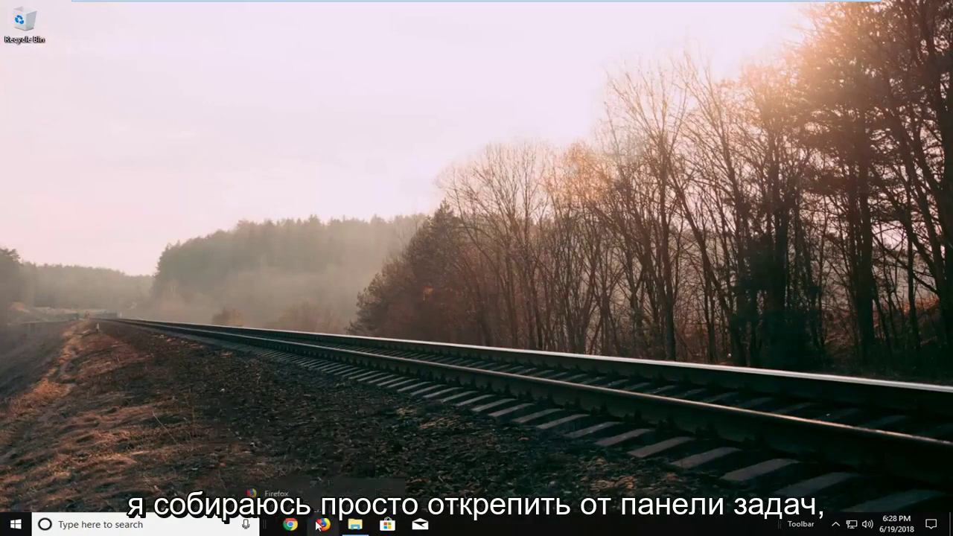
click(283, 498)
right_click(290, 524)
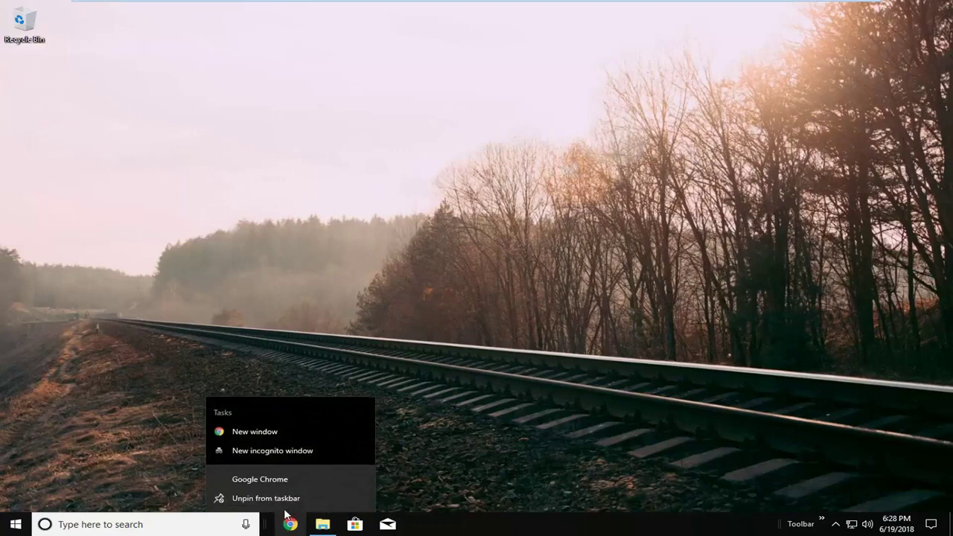
click(294, 498)
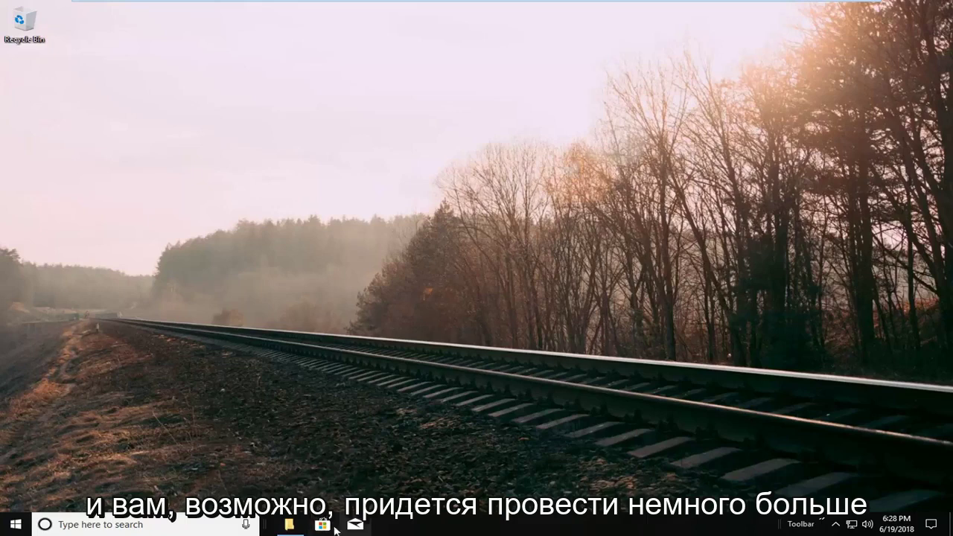
right_click(323, 524)
click(294, 498)
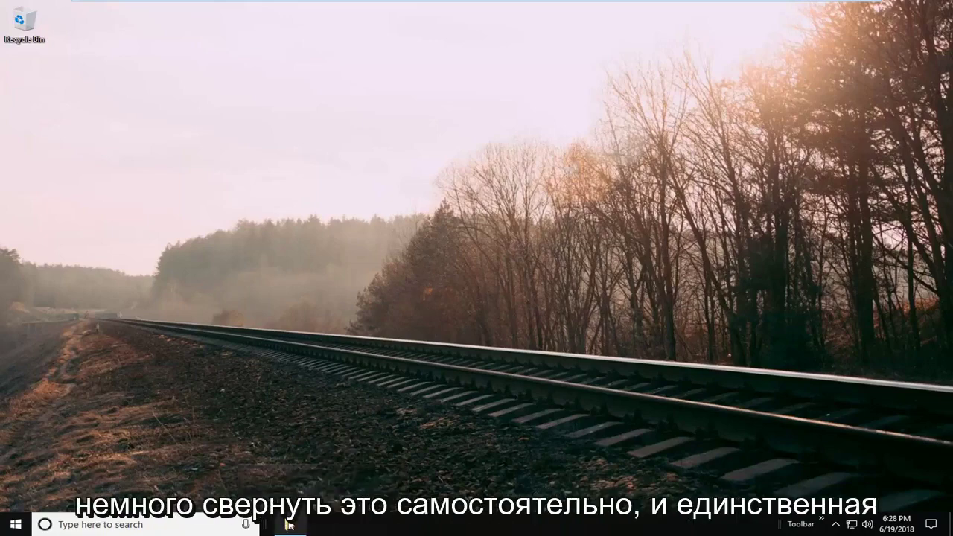
click(289, 525)
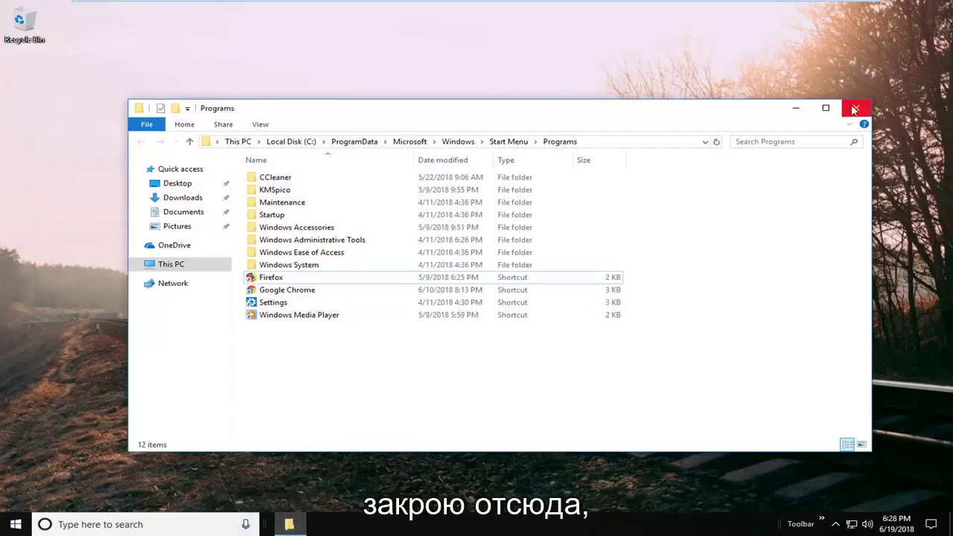
click(855, 110)
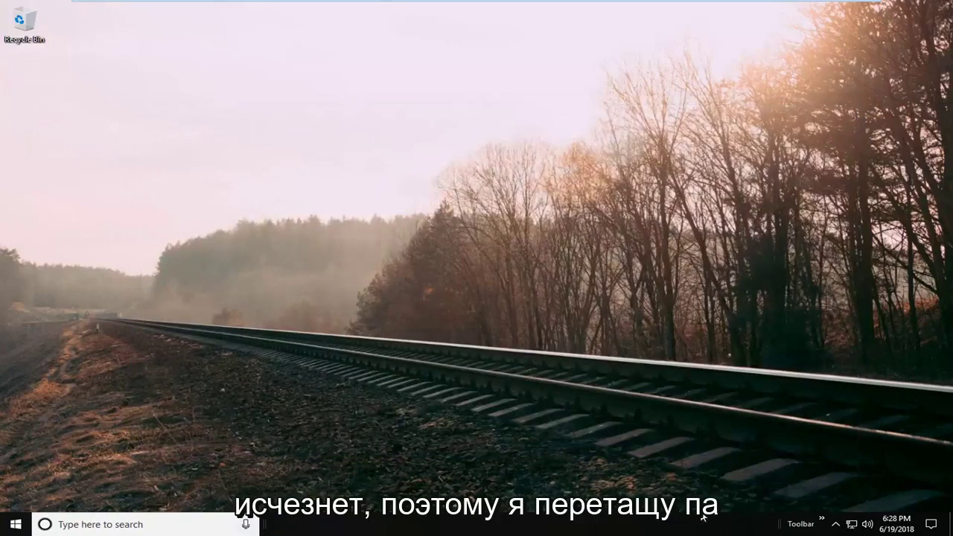
Extend the Toolbar along the taskbar to make room for its shortcuts and hide its title.
drag(804, 529, 385, 523)
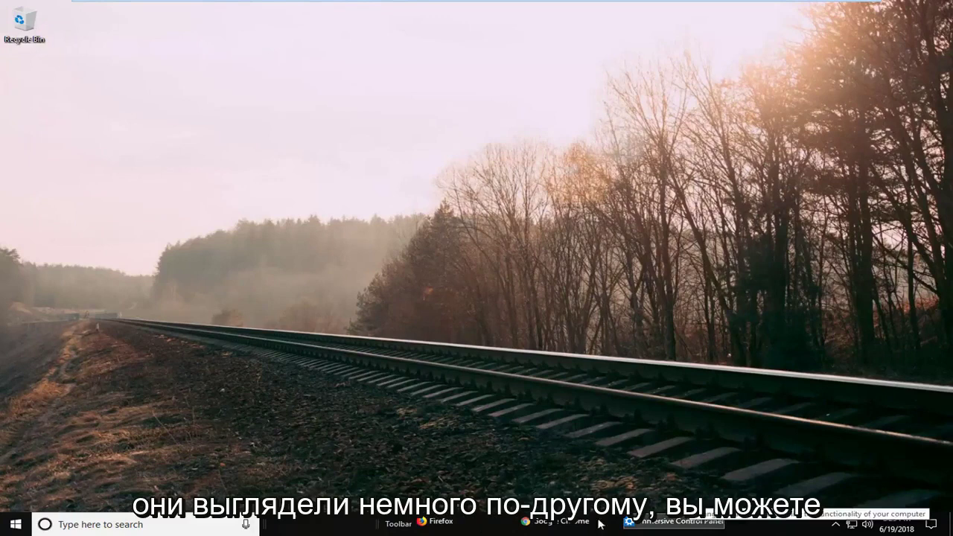
right_click(395, 525)
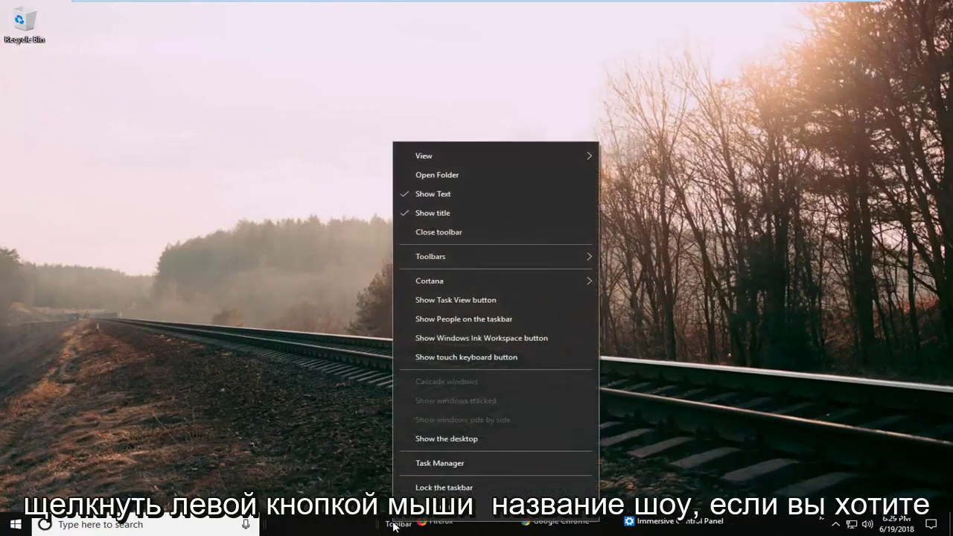
click(414, 213)
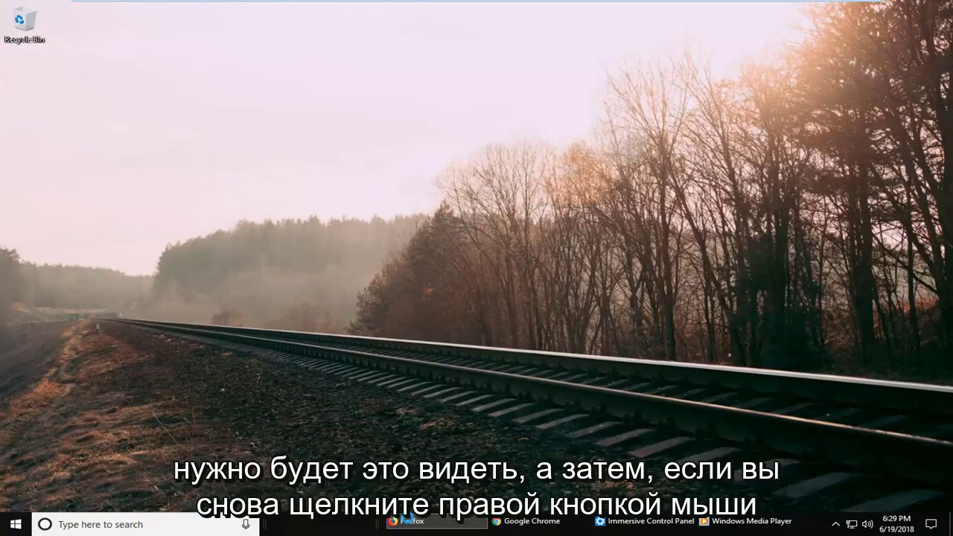
Hide the text labels of the toolbar's shortcuts so only their icons are displayed.
right_click(408, 523)
right_click(375, 526)
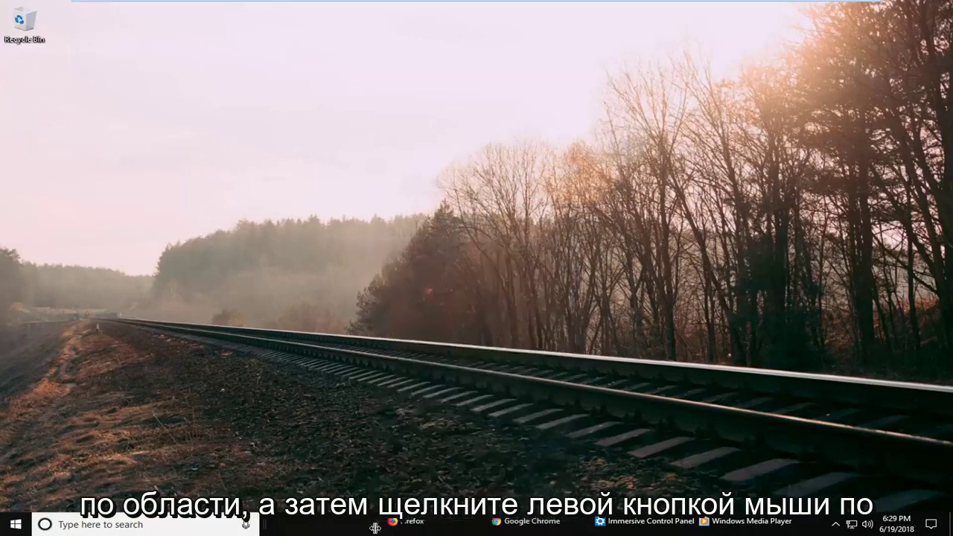
right_click(377, 526)
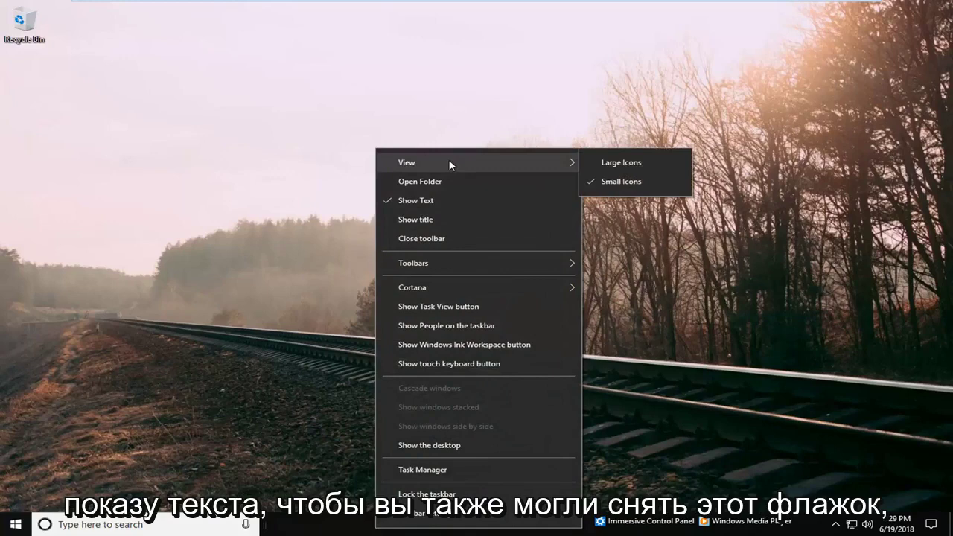
click(396, 202)
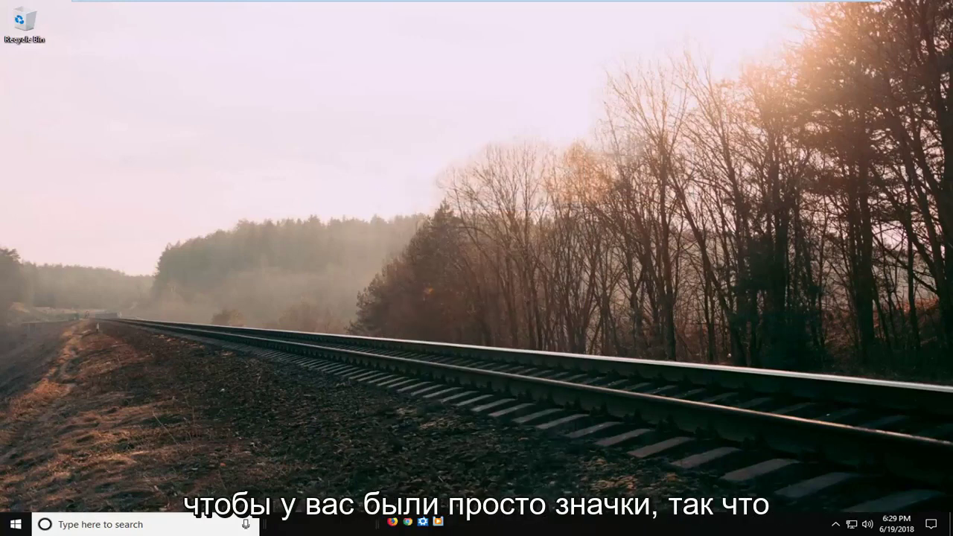
Switch the toolbar to Large Icons and shift it along the taskbar until it sits beside the search box.
right_click(379, 525)
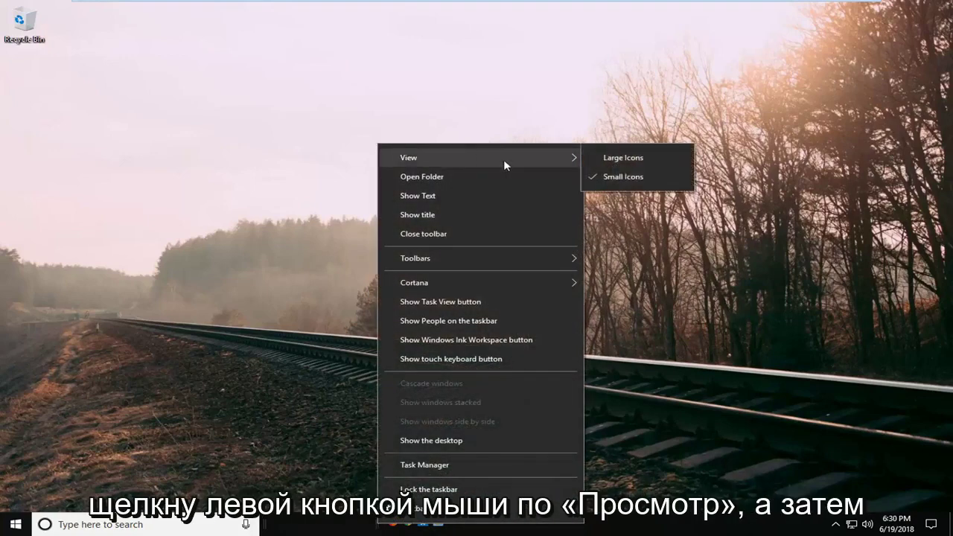
click(612, 157)
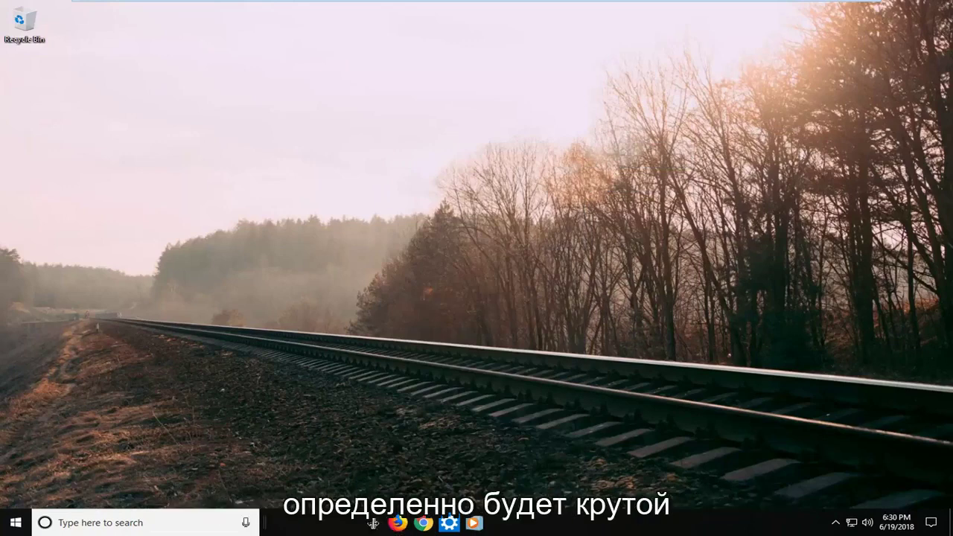
drag(373, 523, 269, 525)
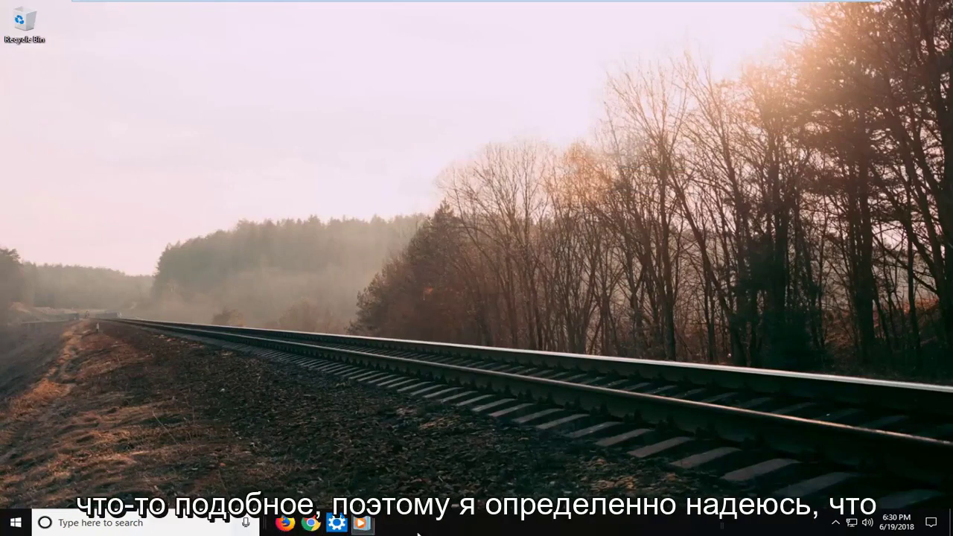